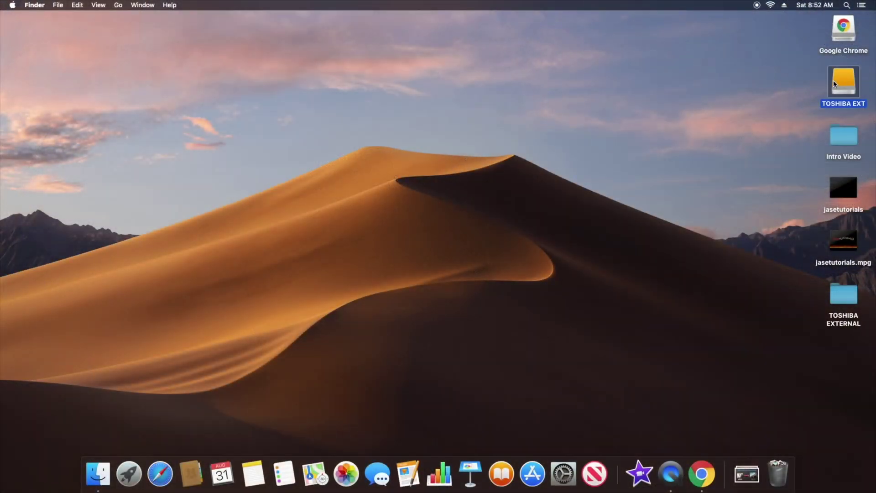
# - Deselect the TOSHIBA EXT drive icon and bring up Spotlight search from the menu bar
pyautogui.click(737, 98)
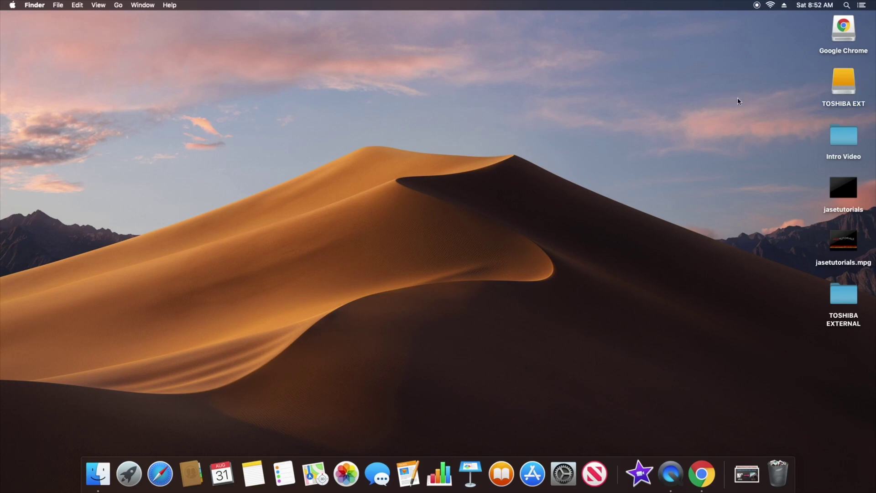
pyautogui.click(849, 77)
pyautogui.click(847, 5)
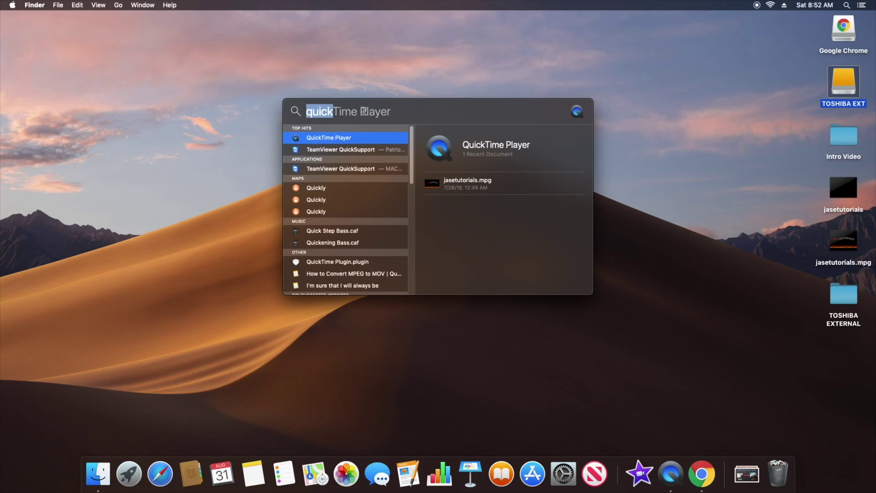
# - Search Spotlight for 'system' and launch System Preferences from the top result
pyautogui.write('system')
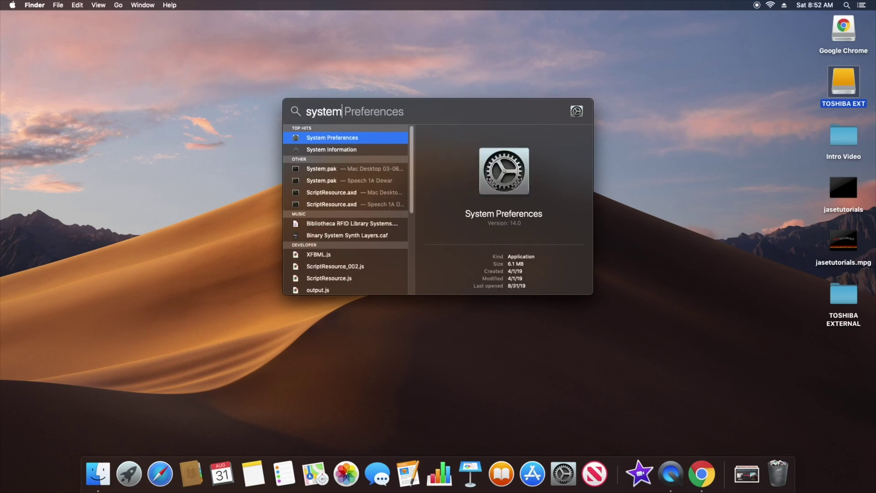
pyautogui.press('Right')
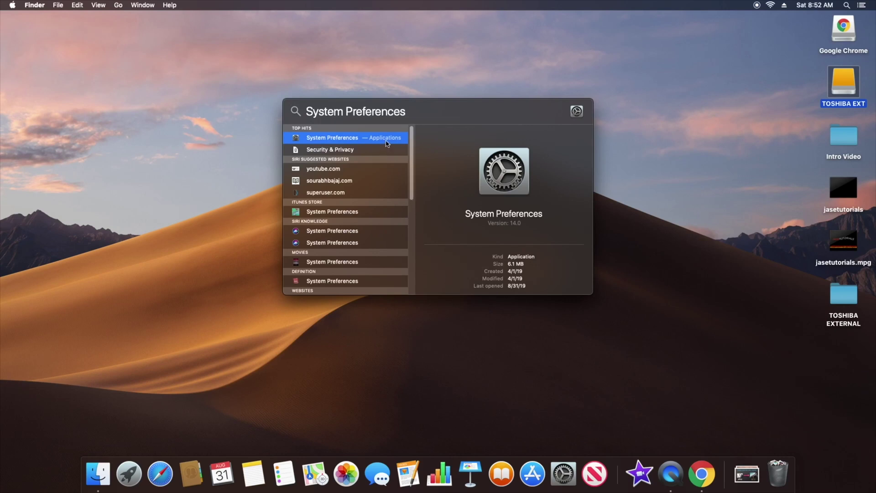
pyautogui.press('super+a')
pyautogui.press('Return')
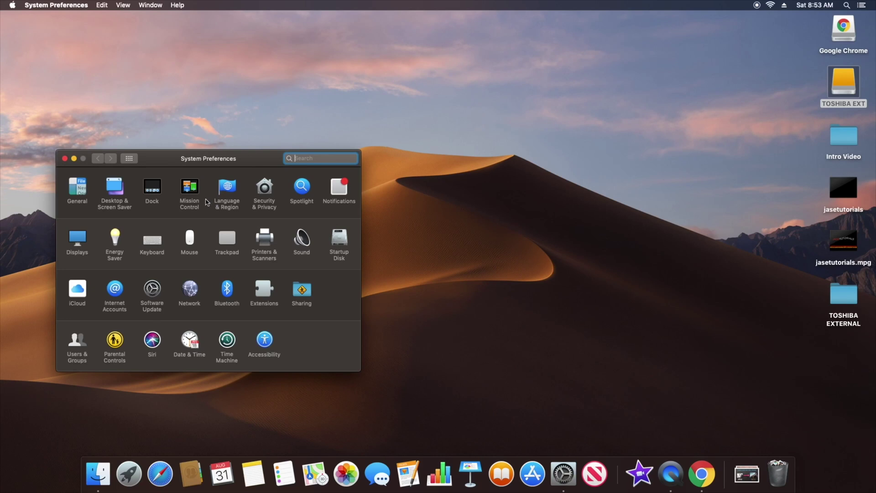
# - Open the Time Machine pane, enable 'Show Time Machine in menu bar', and check its menu
pyautogui.click(232, 345)
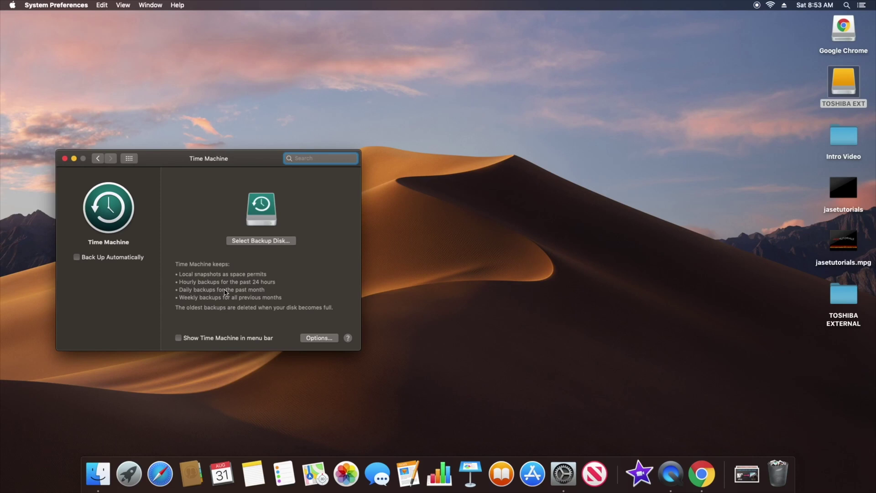
pyautogui.click(230, 340)
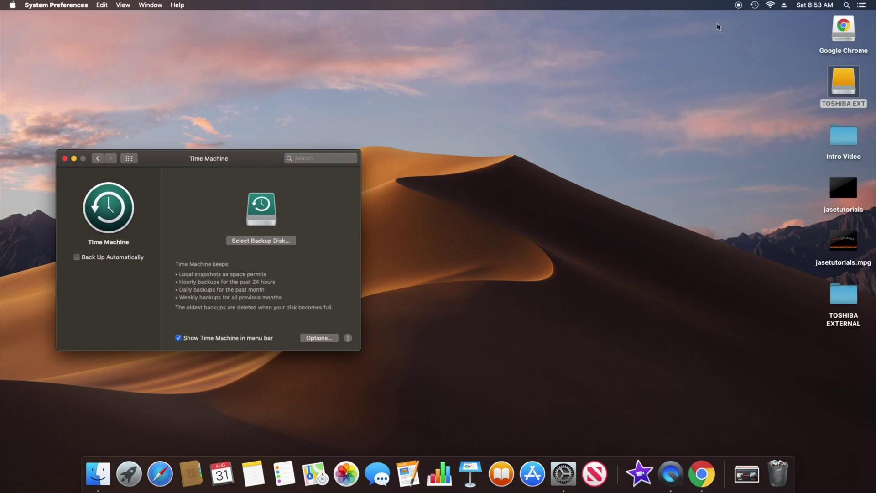
pyautogui.click(756, 6)
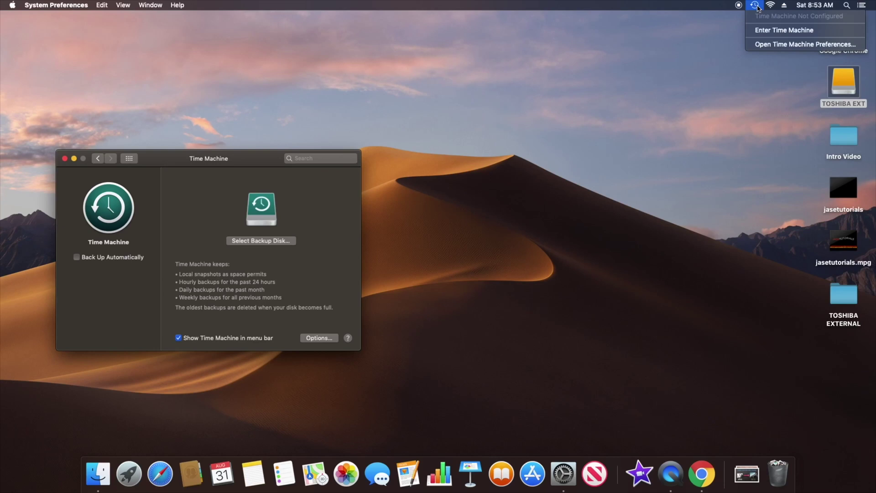
# - Choose TOSHIBA EXT as the Time Machine backup disk with Use Disk
pyautogui.click(310, 269)
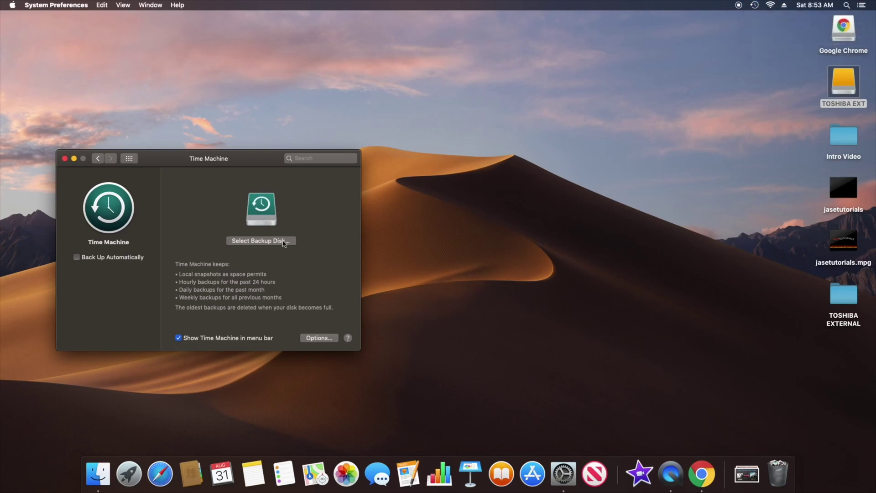
pyautogui.click(288, 242)
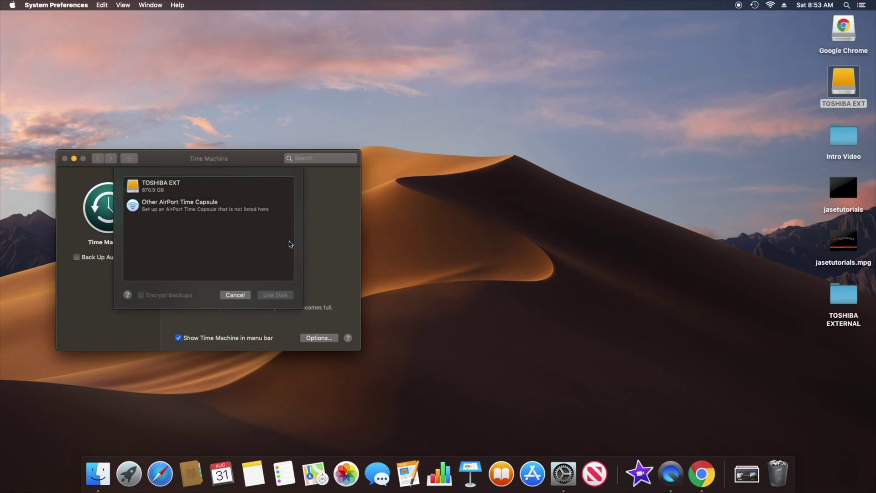
pyautogui.click(148, 191)
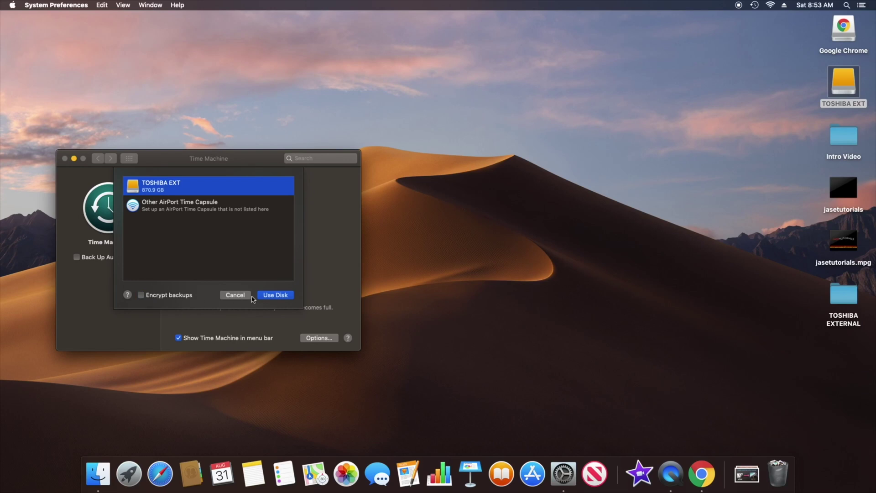
pyautogui.click(276, 296)
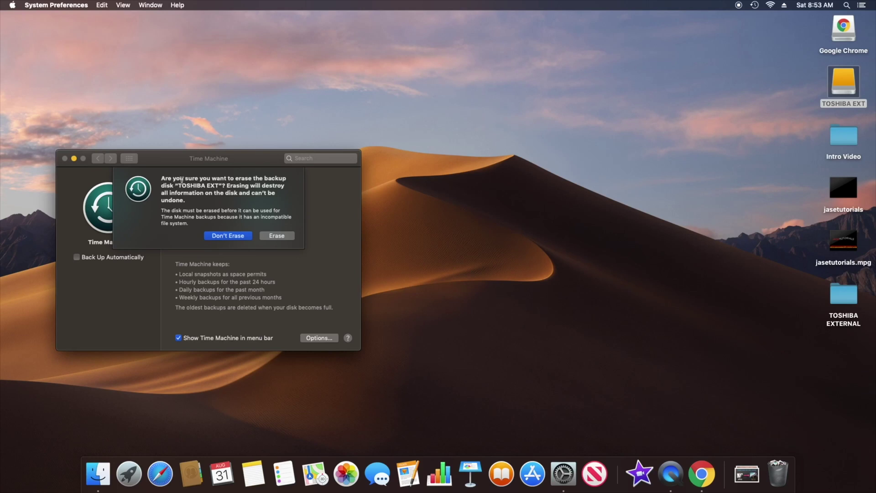
# - Agree to erase TOSHIBA EXT for backups and bring the Time Machine settings forward
pyautogui.moveTo(181, 180); pyautogui.dragTo(274, 233)
pyautogui.click(234, 213)
pyautogui.moveTo(160, 178); pyautogui.dragTo(182, 213)
pyautogui.click(211, 202)
pyautogui.click(291, 237)
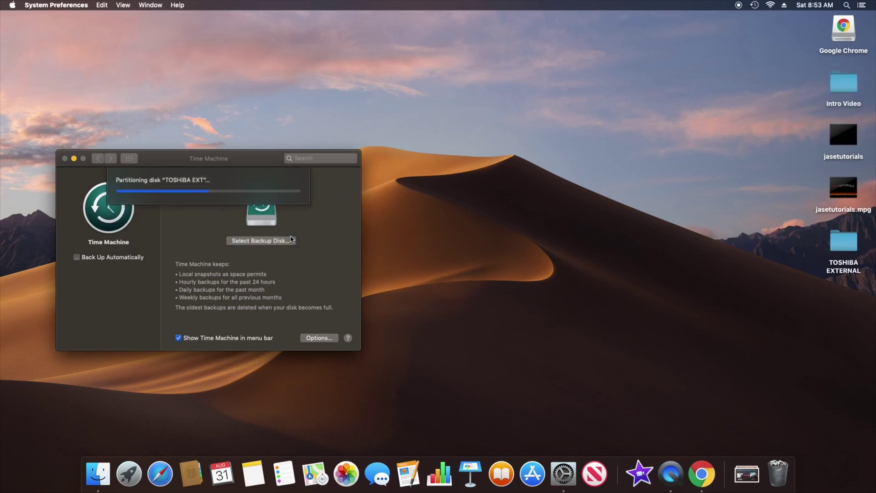
pyautogui.click(852, 243)
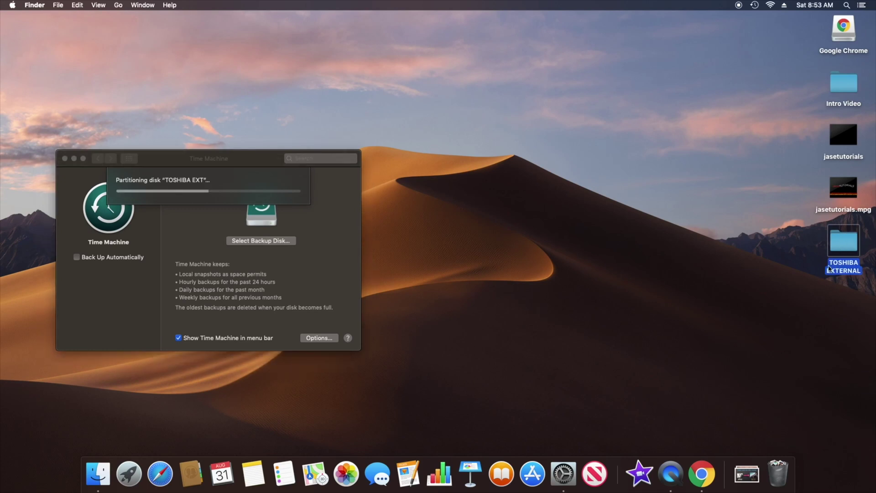
pyautogui.click(799, 248)
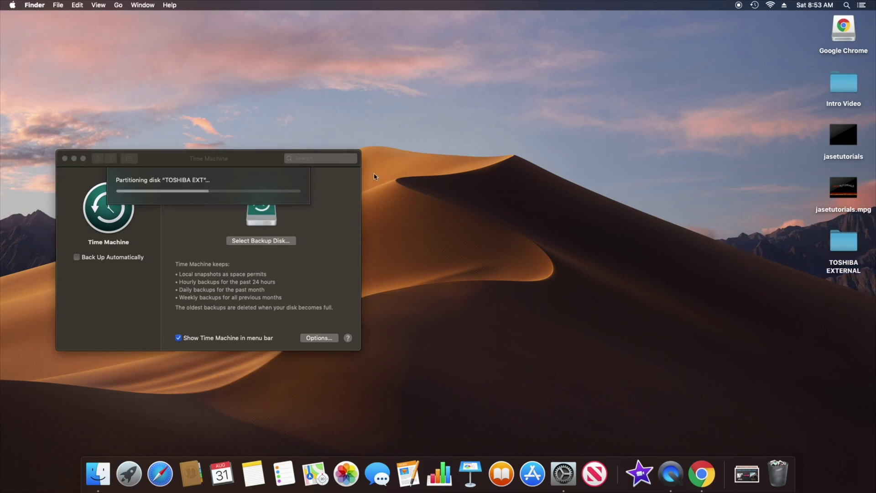
pyautogui.click(254, 181)
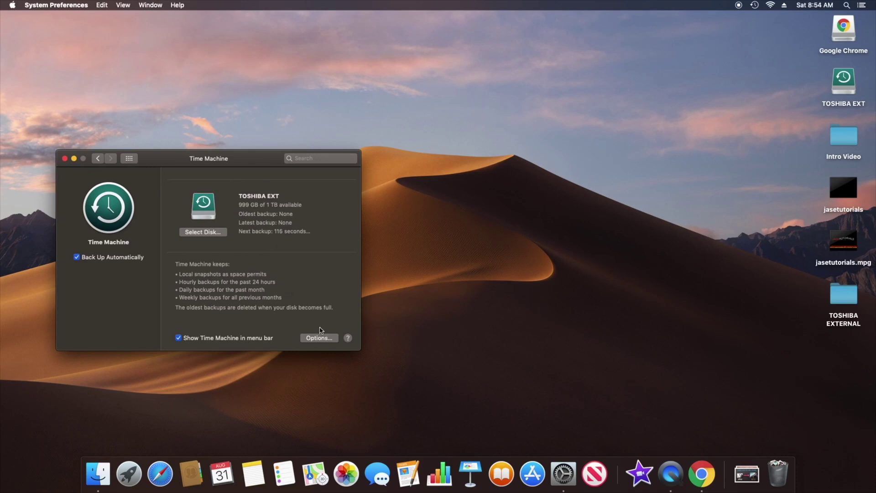
# - Review the backup exclusion list without changes, then uncheck Back Up Automatically
pyautogui.click(330, 338)
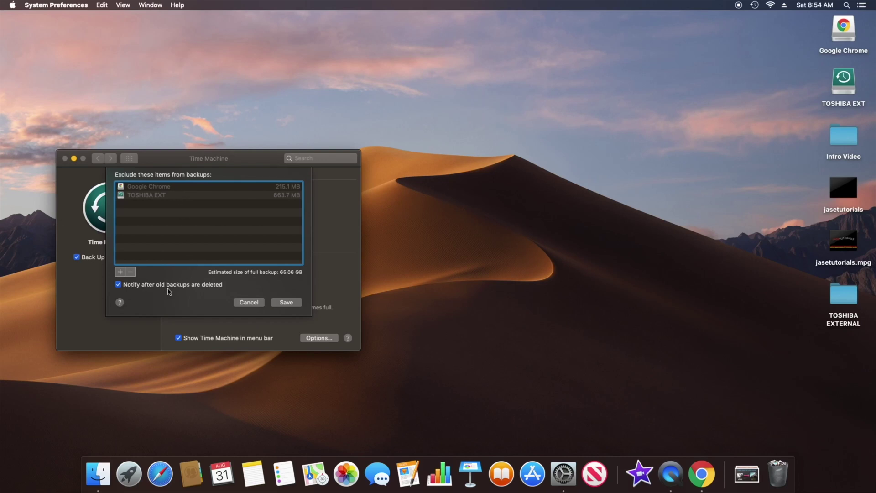
pyautogui.click(248, 303)
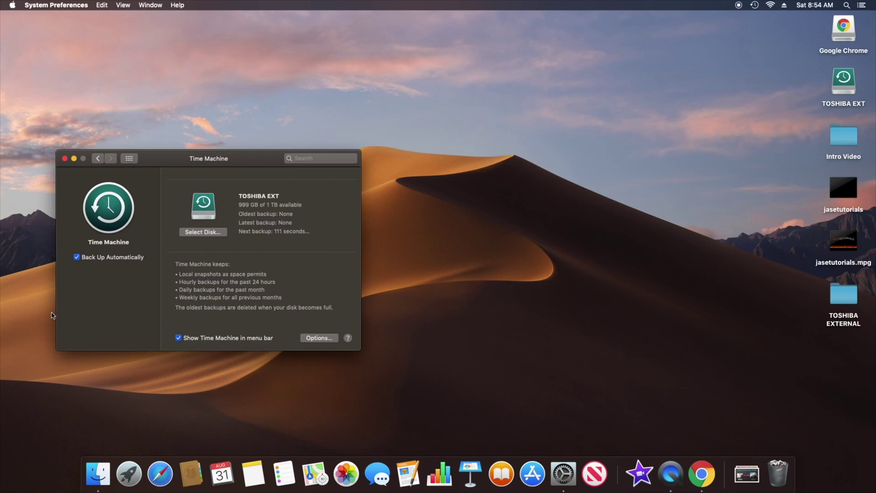
pyautogui.click(92, 261)
# - Start a Back Up Now from the Time Machine menu-bar menu and reopen Time Machine Preferences
pyautogui.click(65, 158)
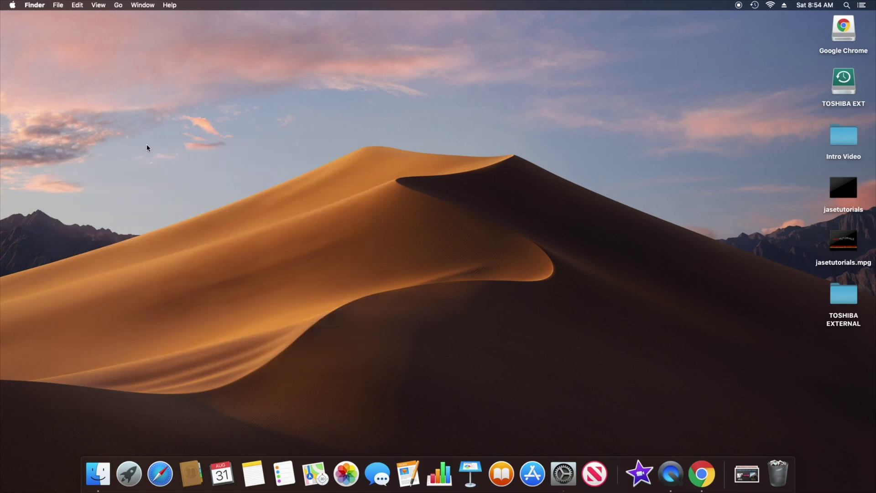
pyautogui.click(756, 6)
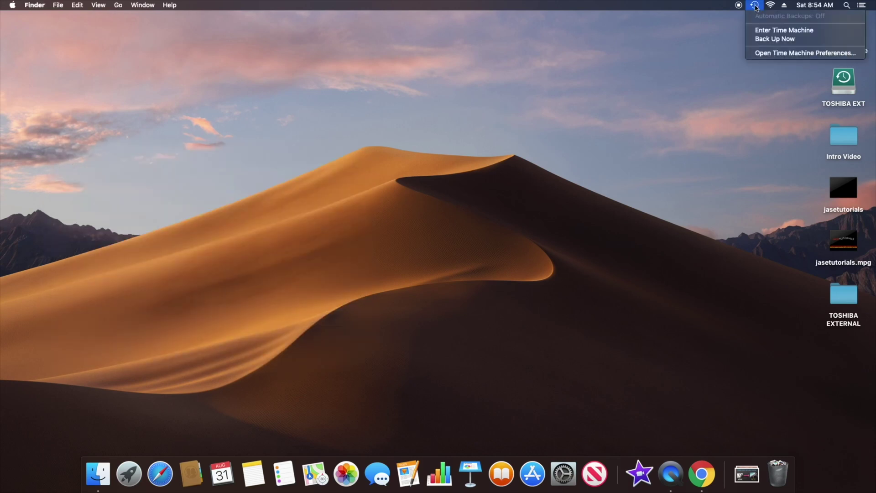
pyautogui.click(808, 40)
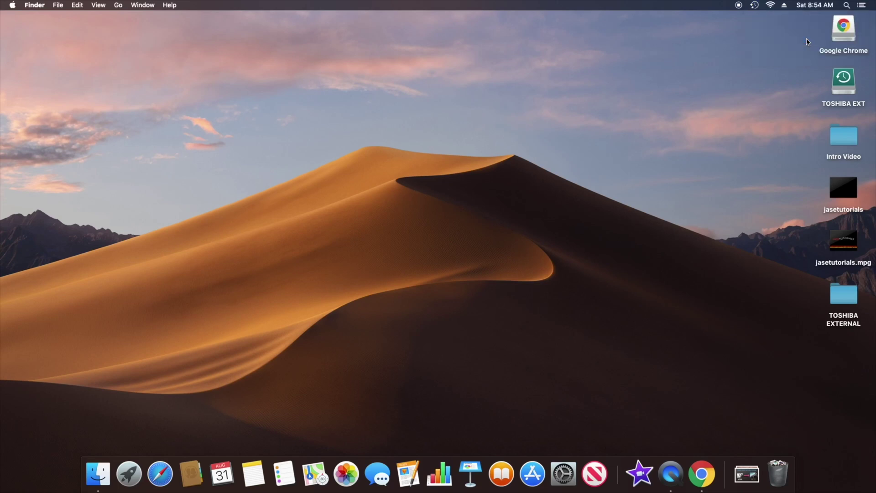
pyautogui.click(755, 7)
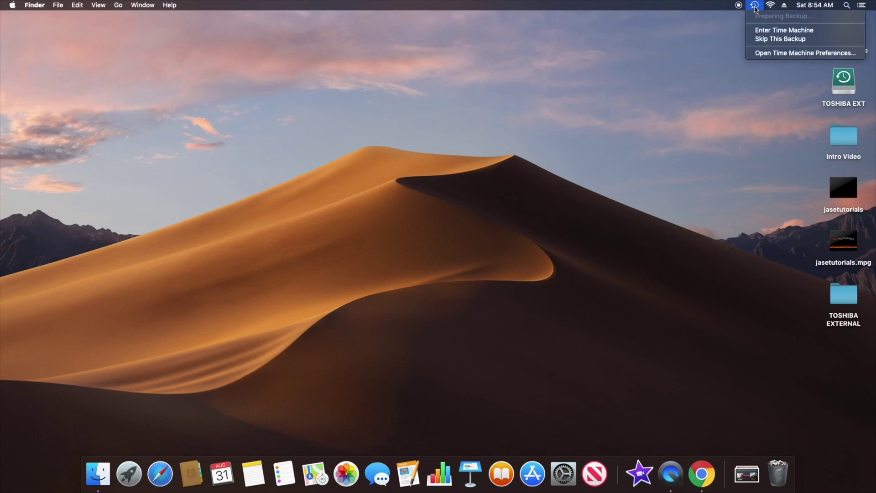
pyautogui.click(767, 54)
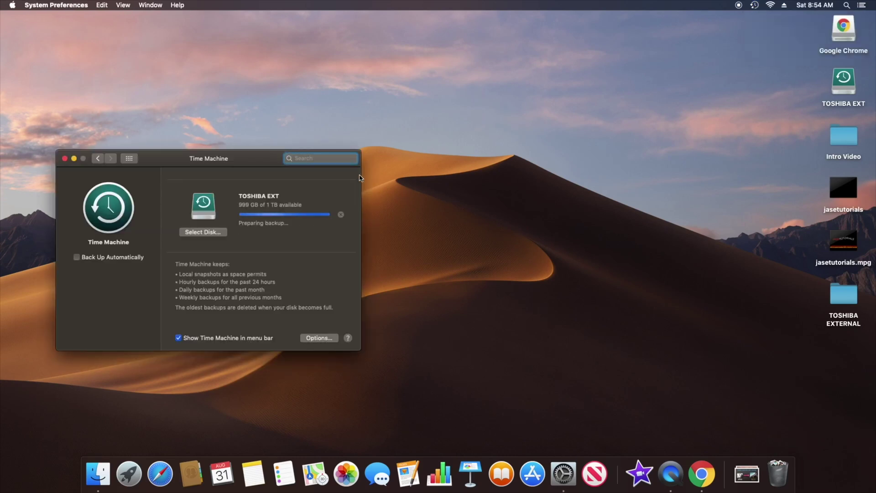
# - Centre the Time Machine window on screen while the first backup completes
pyautogui.moveTo(256, 151); pyautogui.dragTo(408, 151)
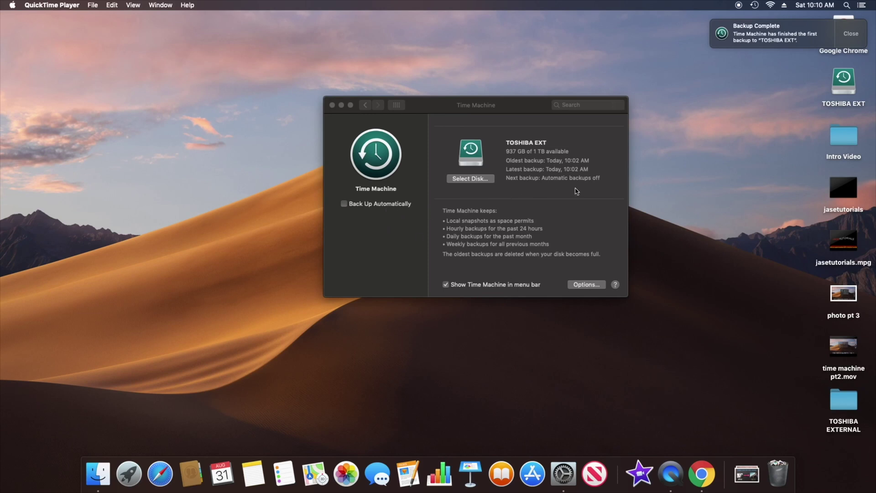
# - Eject the TOSHIBA EXT drive from the desktop
pyautogui.click(842, 84)
pyautogui.rightClick(842, 84)
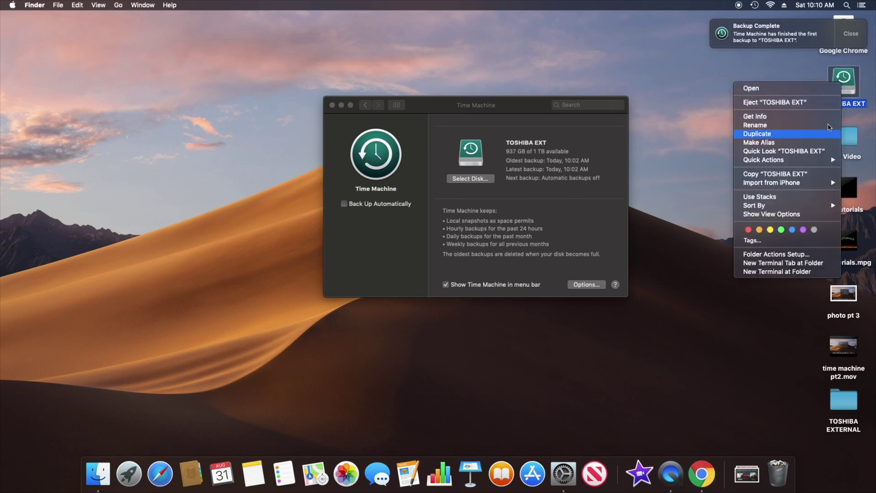
pyautogui.click(829, 105)
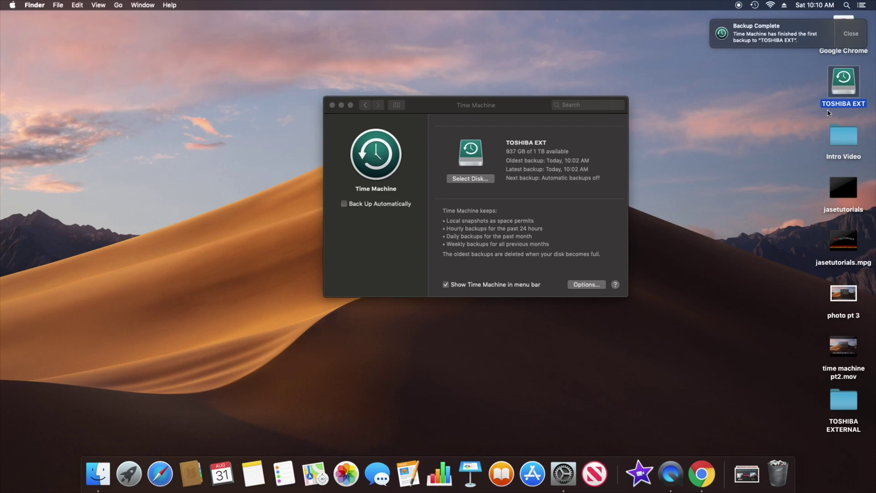
# - Turn off 'Show Time Machine in menu bar', close preferences, and dismiss the Backup Complete notification
pyautogui.click(332, 106)
pyautogui.click(756, 6)
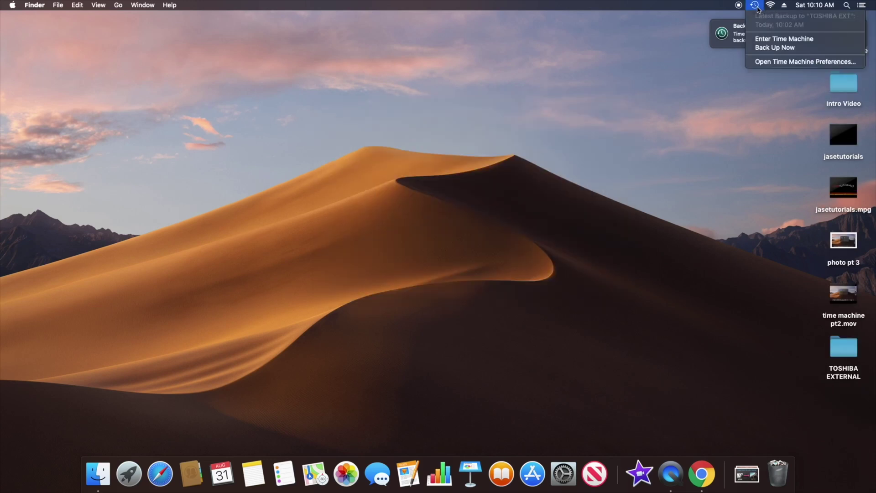
pyautogui.click(780, 65)
pyautogui.click(776, 63)
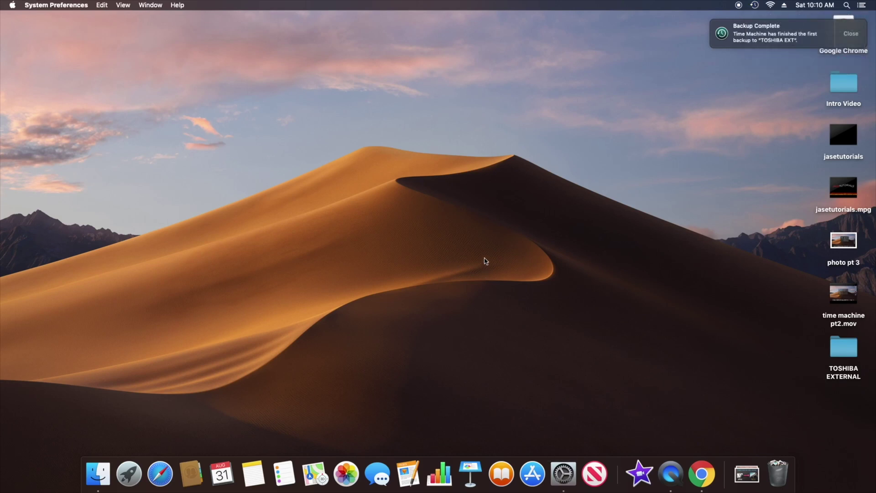
pyautogui.click(472, 289)
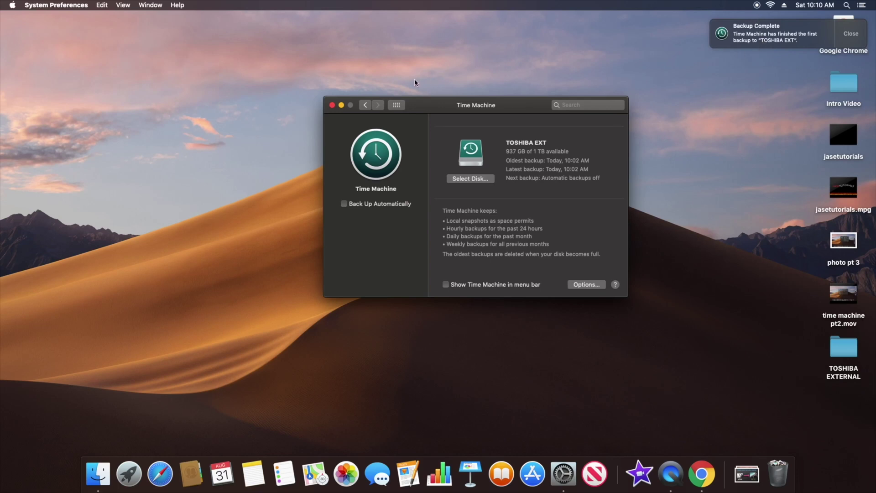
pyautogui.click(332, 105)
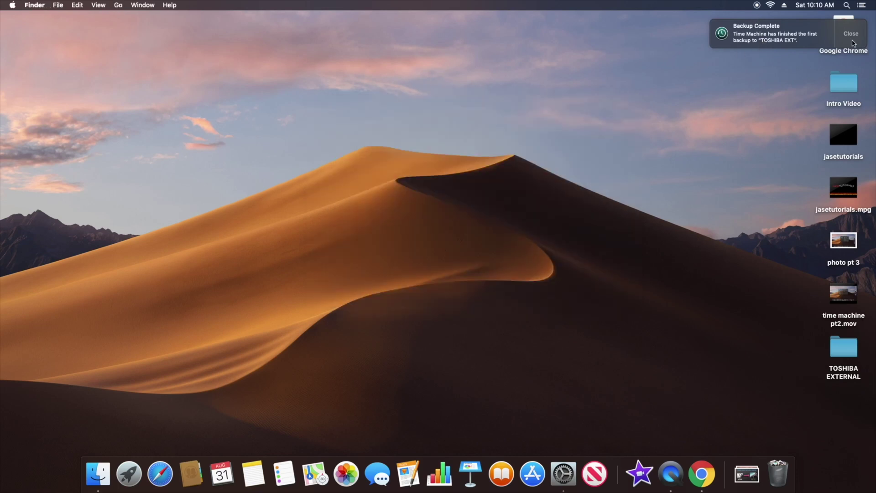
pyautogui.click(852, 35)
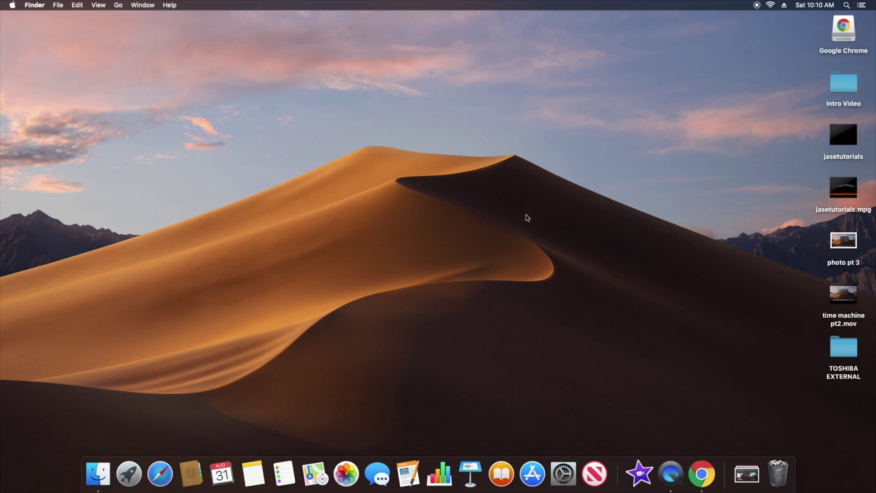